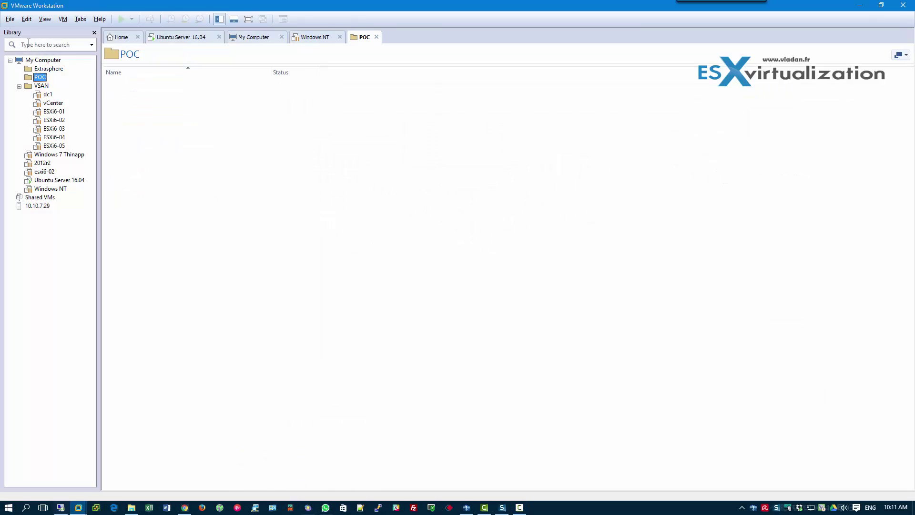
Start the New Virtual Machine Wizard, keeping Workstation 12.0 hardware compatibility
left_click(9, 18)
left_click(28, 33)
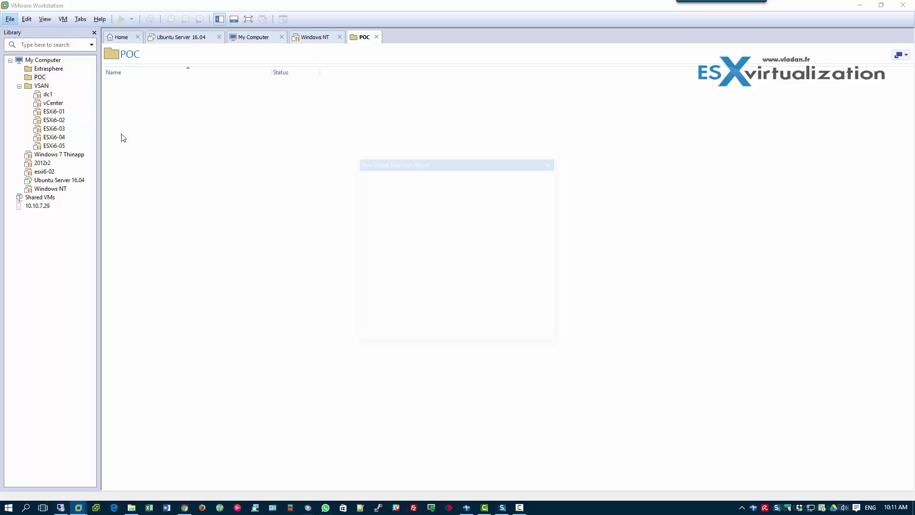
left_click(485, 337)
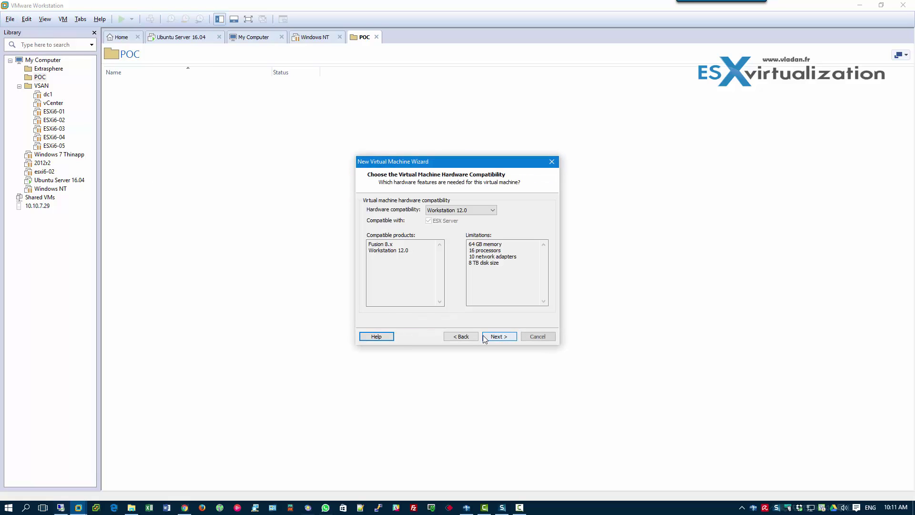
left_click(485, 337)
Choose ReactOS-BootCD.iso from the Downloads folder as the installer disc image
left_click(397, 259)
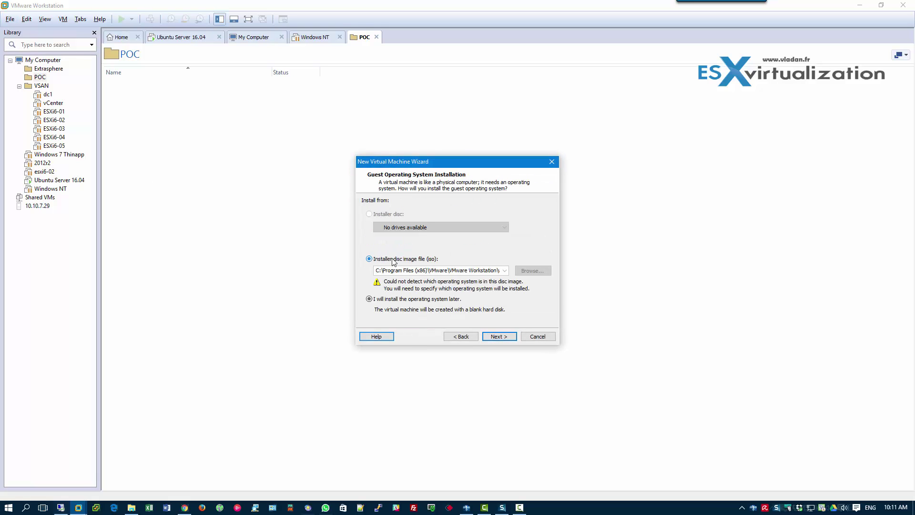
left_click(532, 271)
scroll(458, 253, "up", 6)
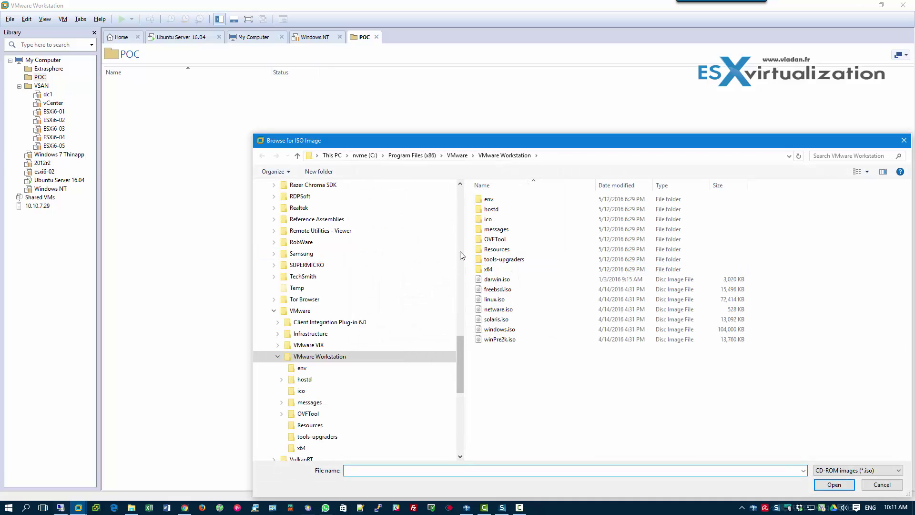
scroll(458, 243, "up", 10)
left_click(298, 212)
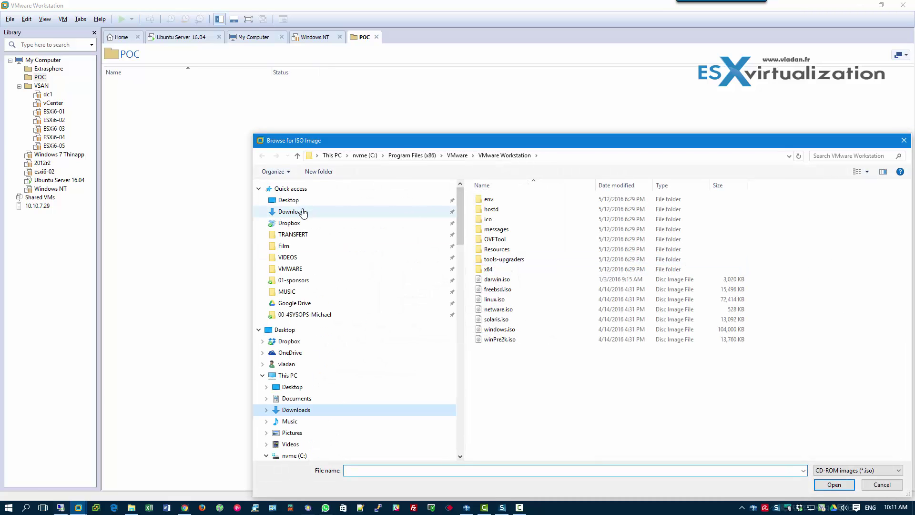
left_click(506, 289)
double_click(504, 288)
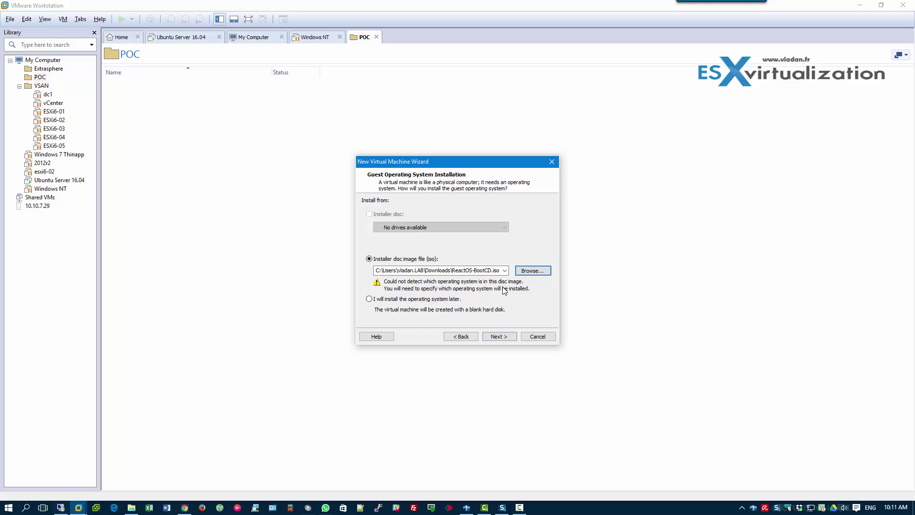
Set the guest OS version to Windows XP Professional and name the VM ReactOS
left_click(499, 336)
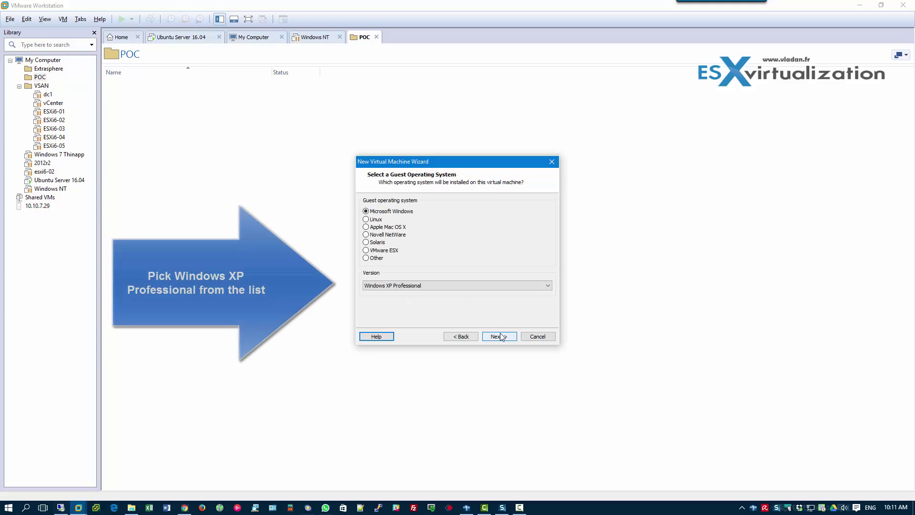
left_click(424, 286)
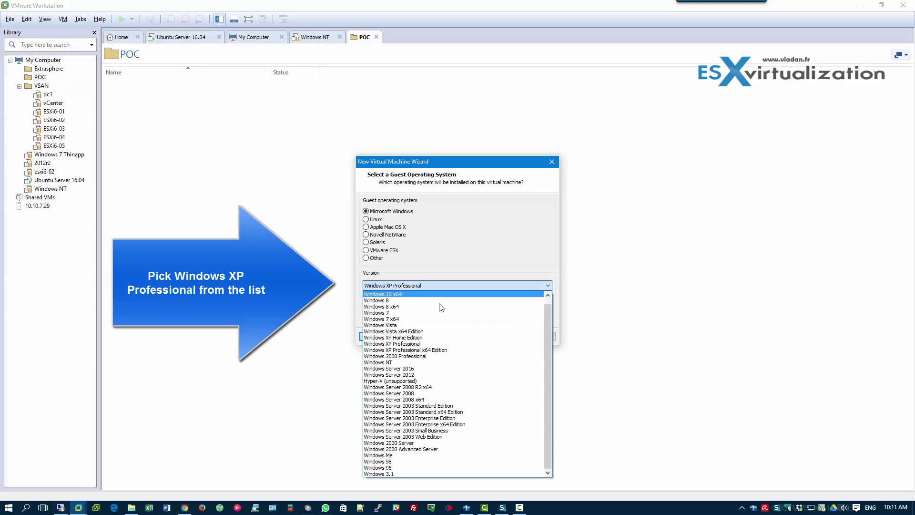
left_click(432, 344)
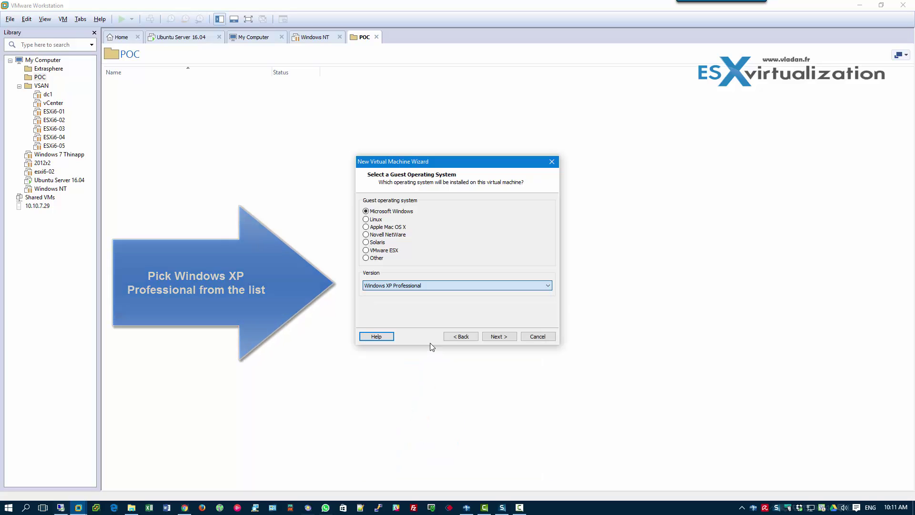
left_click(500, 337)
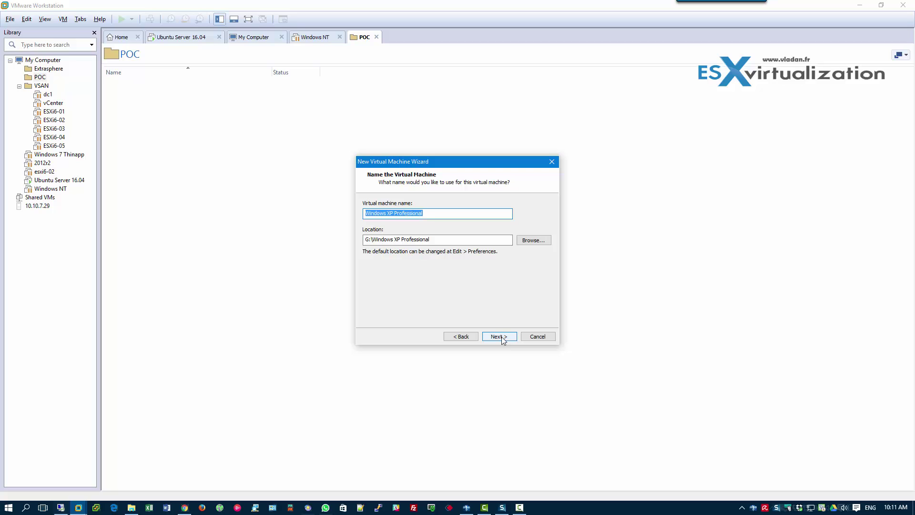
type("ReactOS")
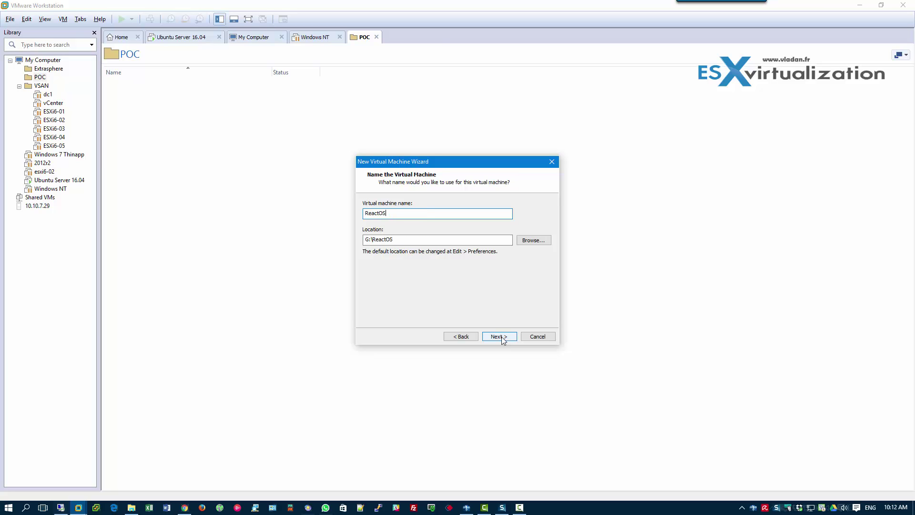
left_click(501, 337)
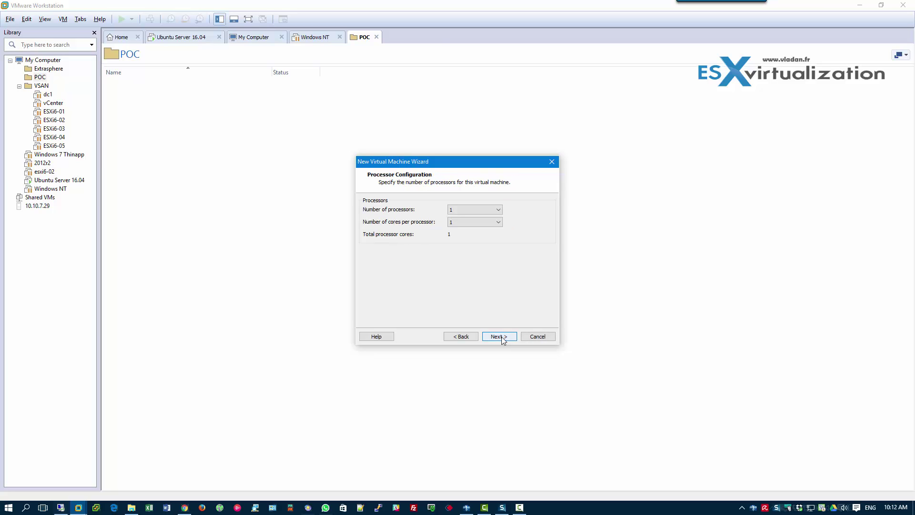
Accept defaults: one processor, 512 MB memory, NAT, BusLogic, and a new ReactOS.vmdk disk
left_click(502, 337)
left_click(502, 337)
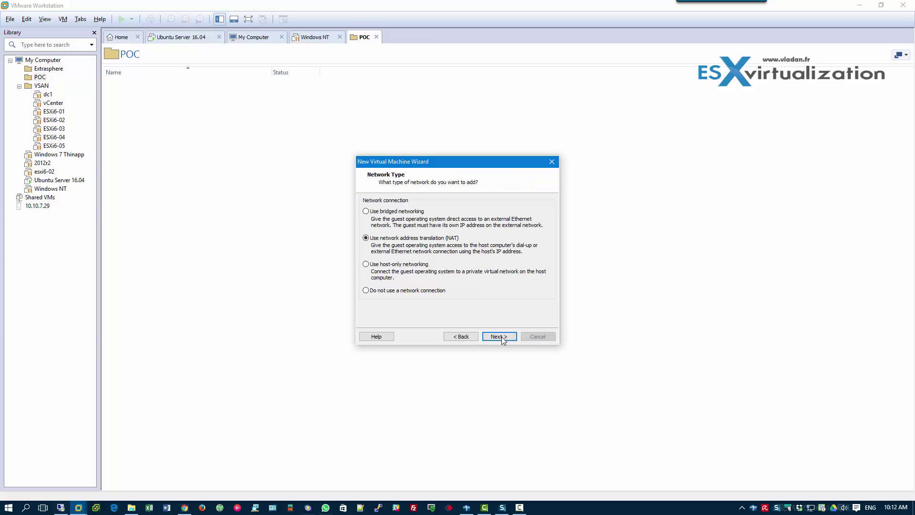
left_click(501, 337)
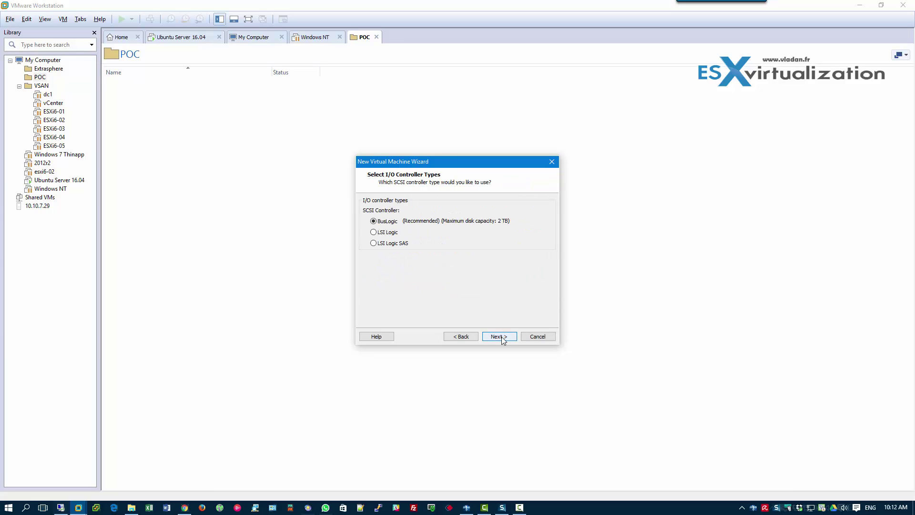
left_click(502, 337)
left_click(501, 336)
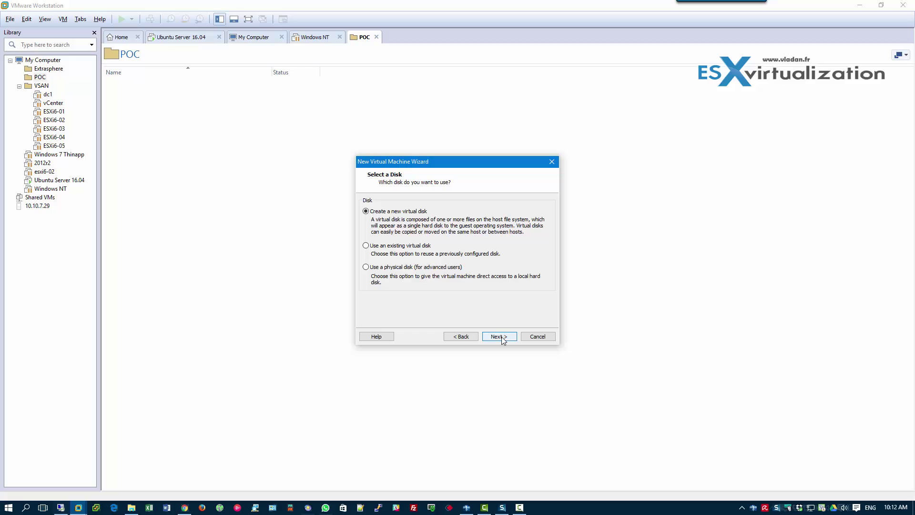
left_click(502, 336)
left_click(499, 337)
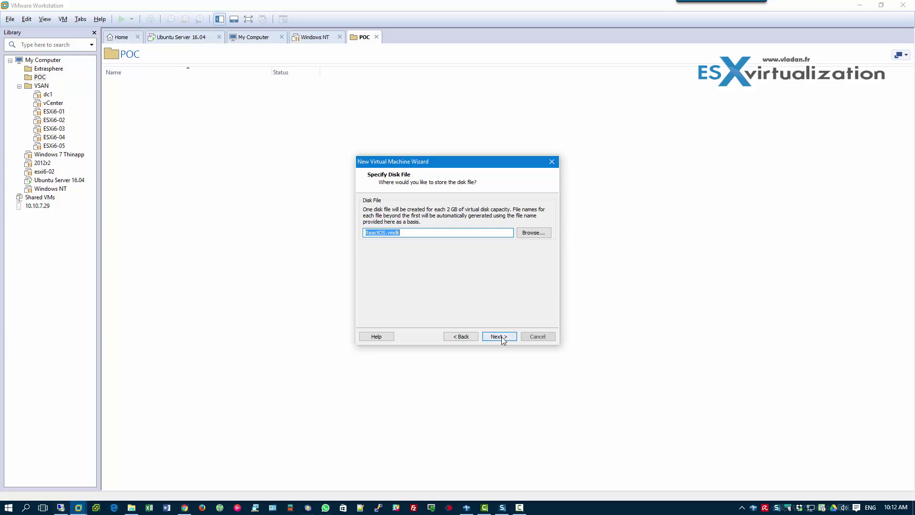
left_click(501, 337)
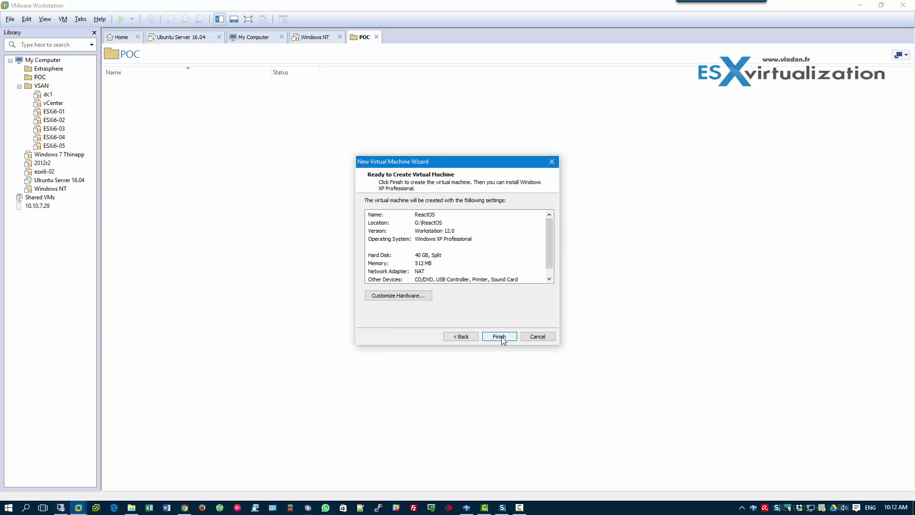
Finish creating the ReactOS VM, power it on, and begin ReactOS setup
left_click(501, 337)
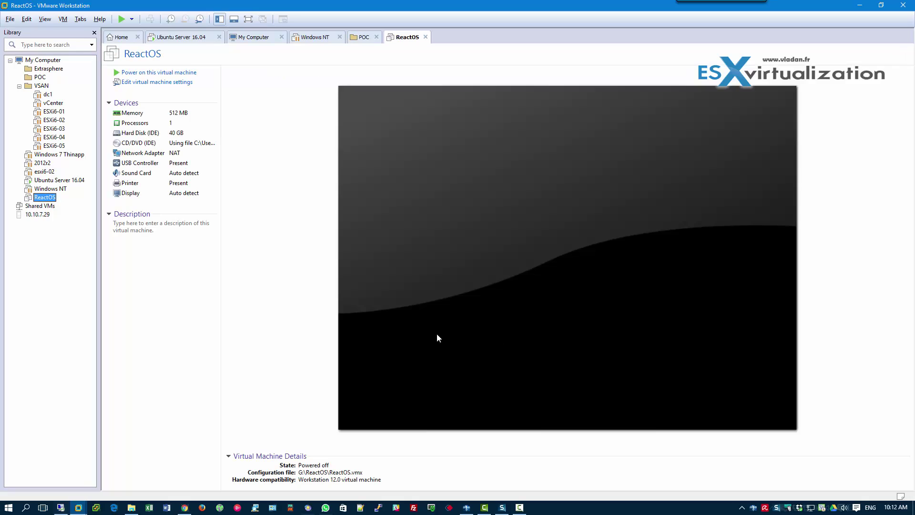
left_click(183, 73)
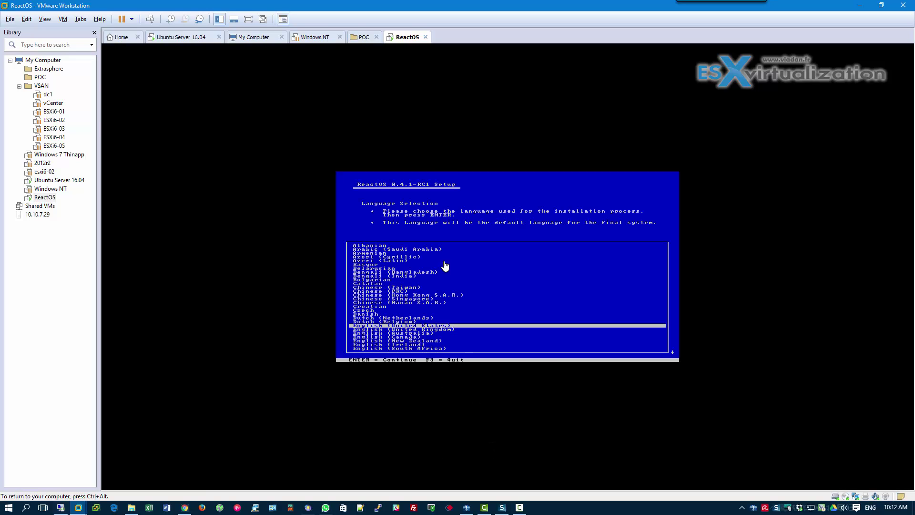
key("Return")
key("Return")
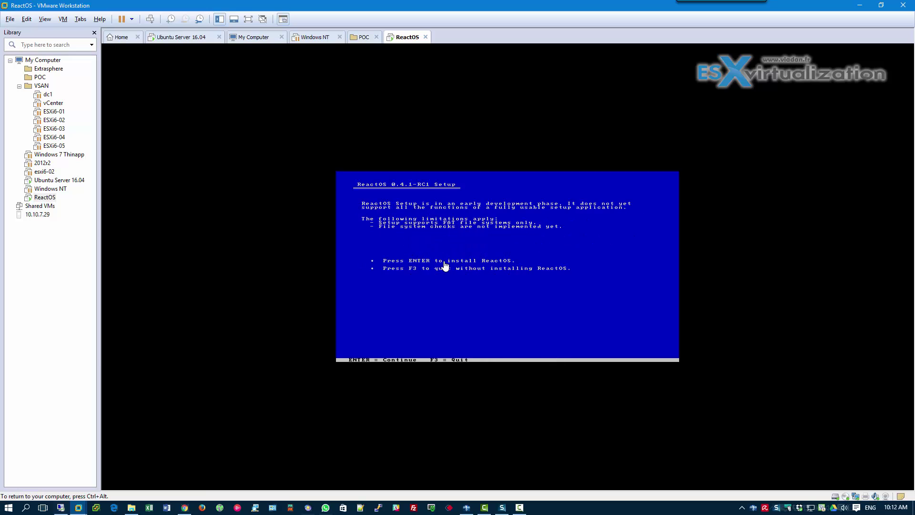
key("Return")
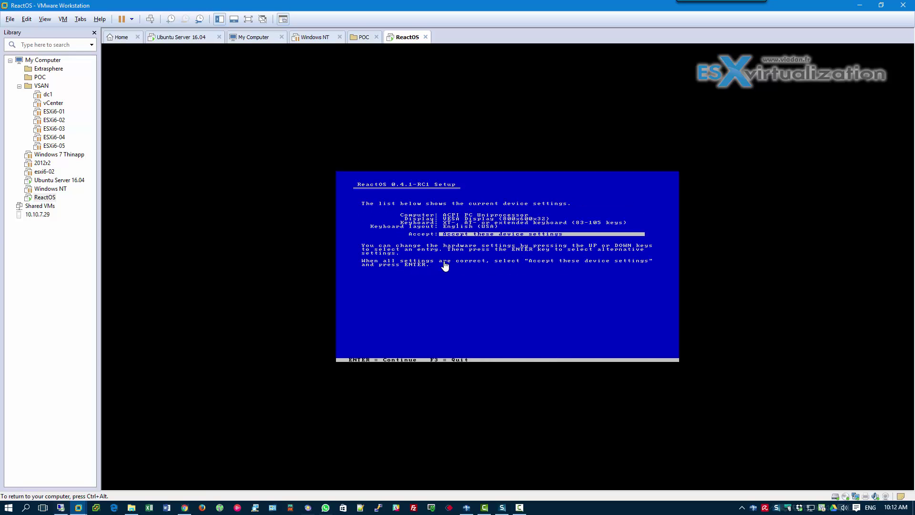
key("Return")
key("Return")
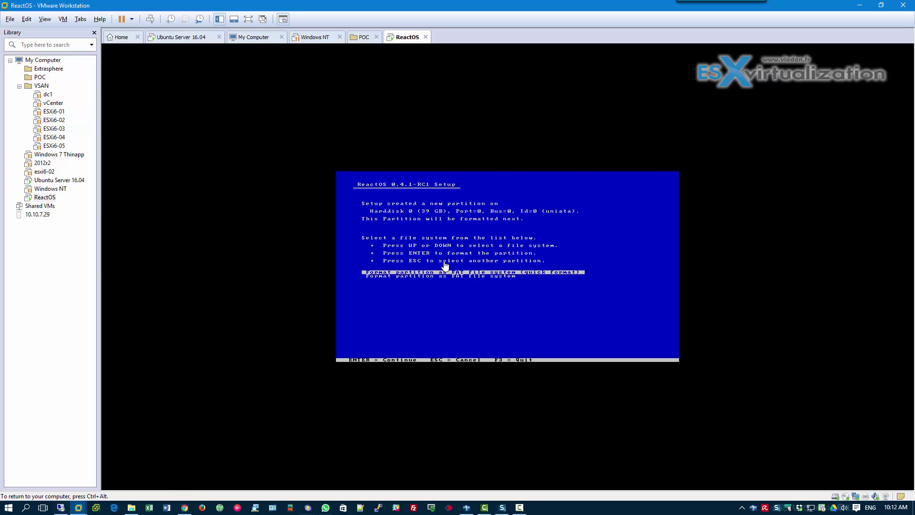
Quick-format the partition as FAT and install the boot loader on the hard disk
key("Return")
key("Return")
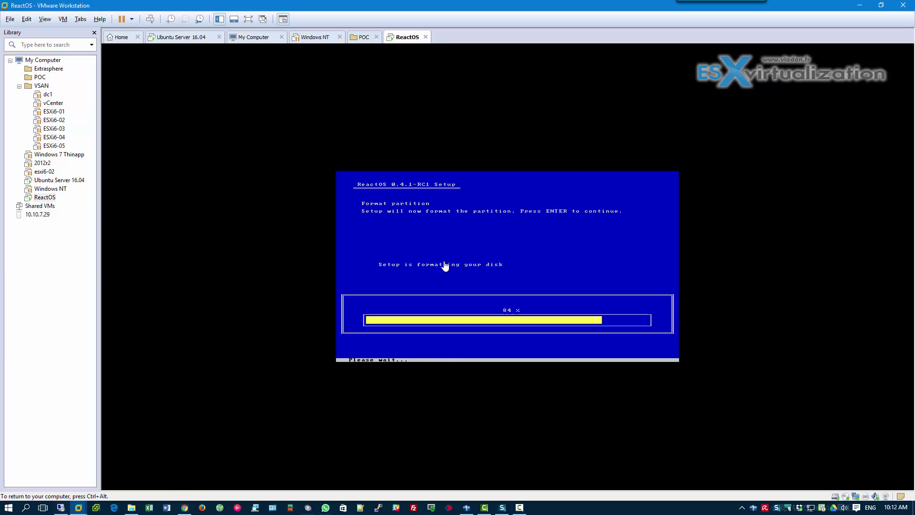
key("Return")
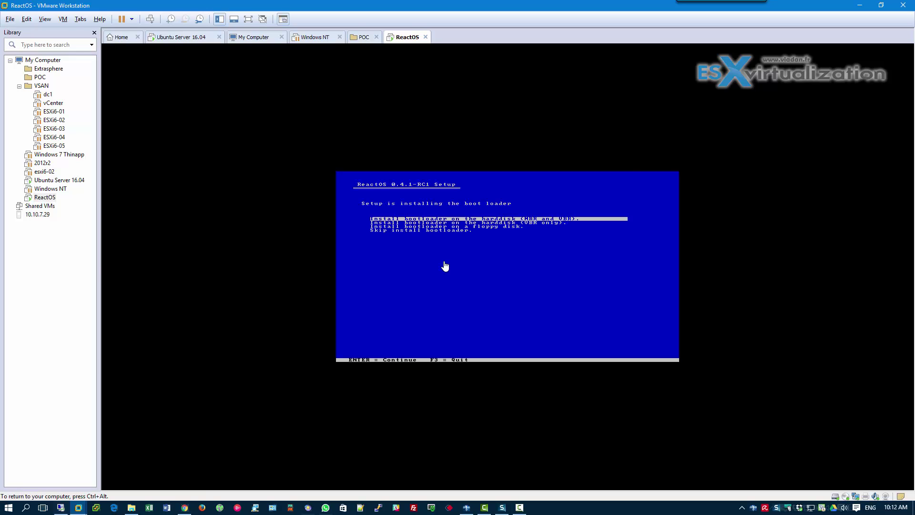
key("Down")
key("Down")
key("Down")
key("Up")
key("Up")
key("Up")
key("Return")
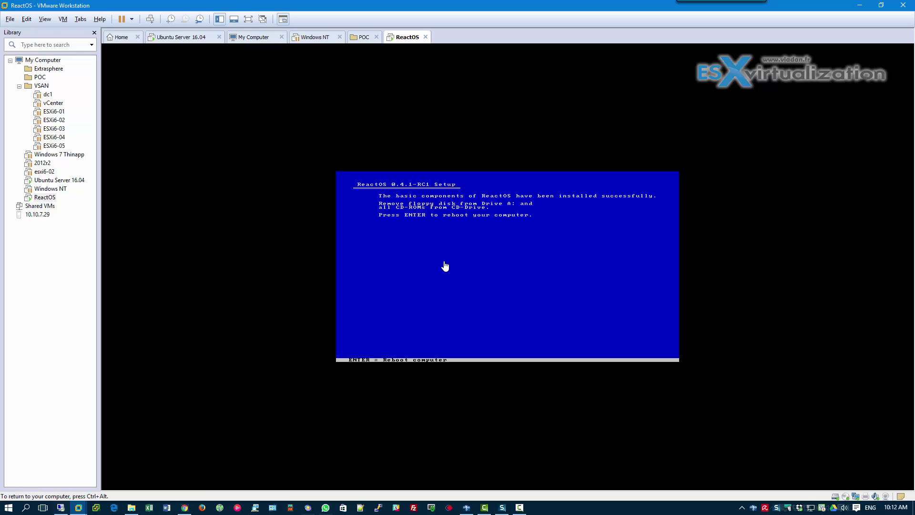
Disconnect the ReactOS ISO from the virtual CD drive, including at power on
key("ctrl+alt")
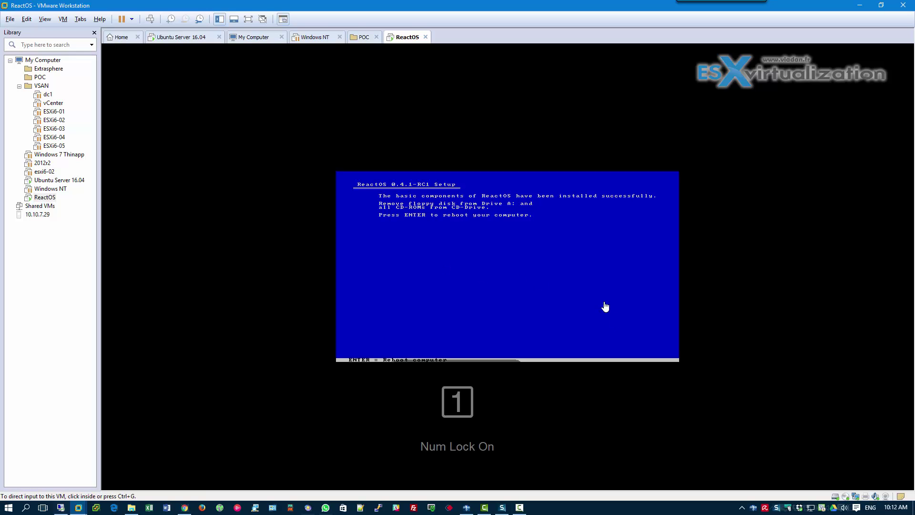
right_click(846, 498)
left_click(850, 485)
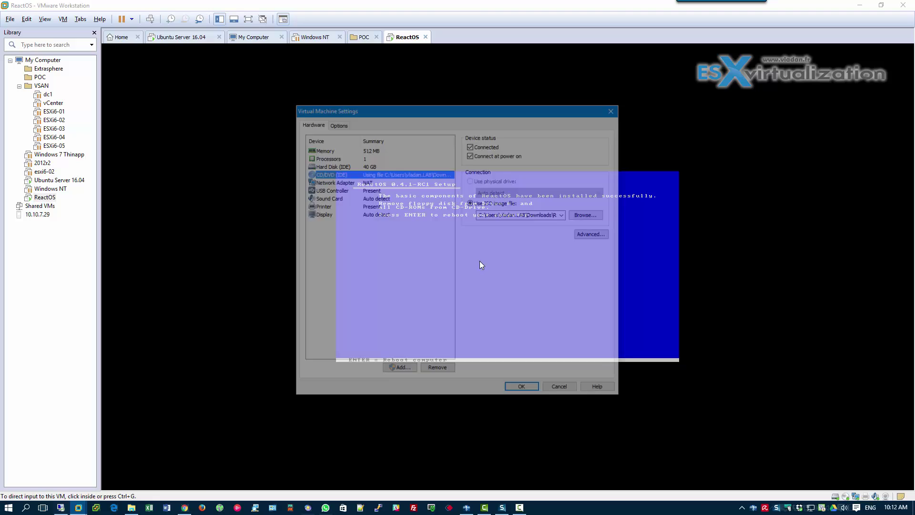
left_click(470, 155)
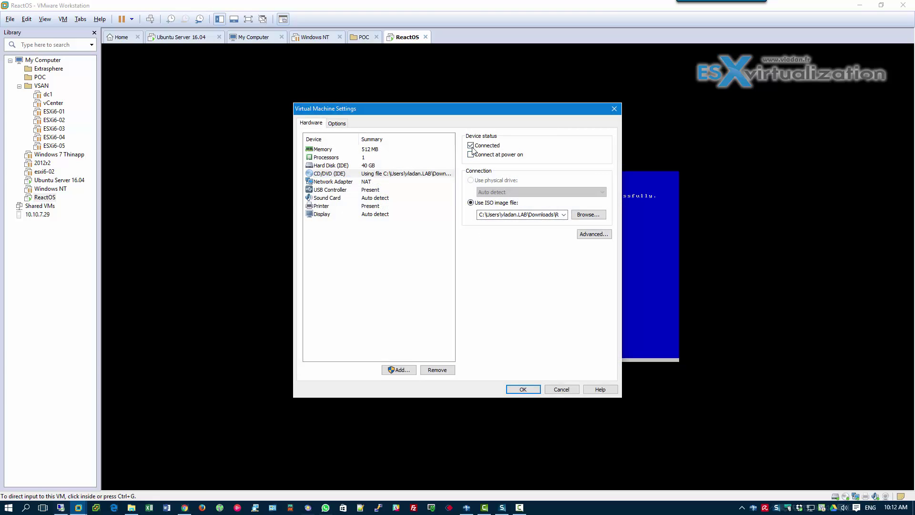
left_click(471, 145)
left_click(523, 390)
Reboot the VM and boot the first ReactOS boot menu entry
left_click(454, 235)
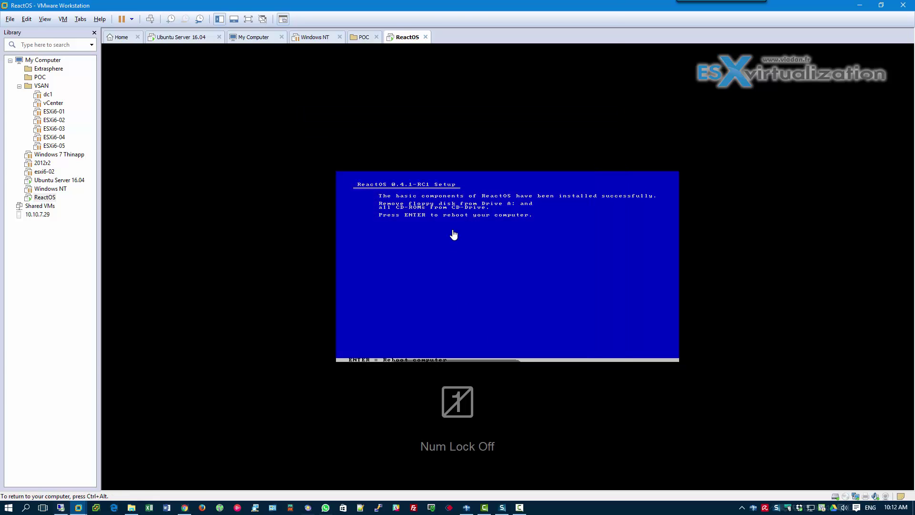
key("Return")
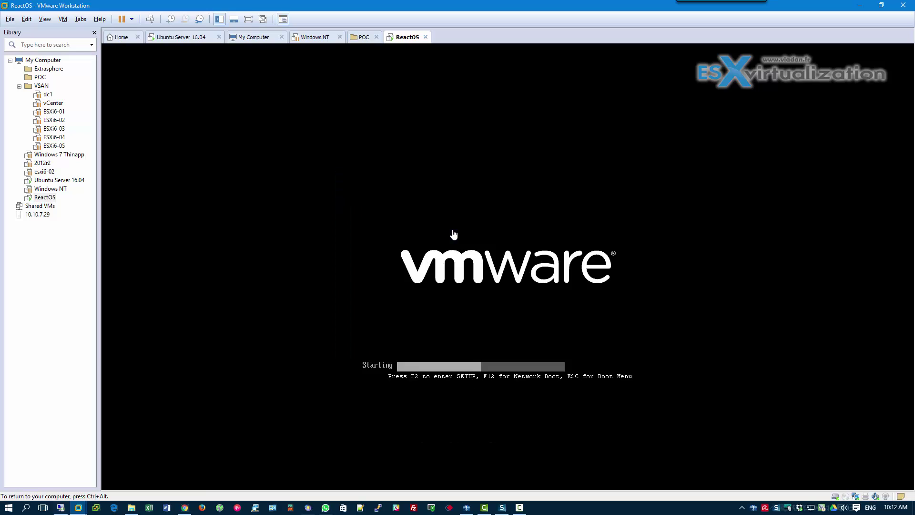
key("Return")
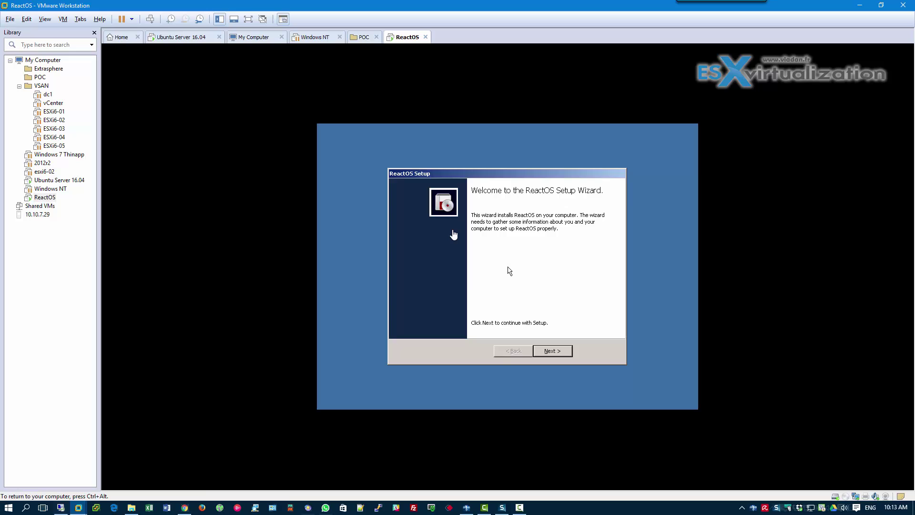
Trim the computer name to REACTOS and enter the administrator password
key("Return")
key("Return")
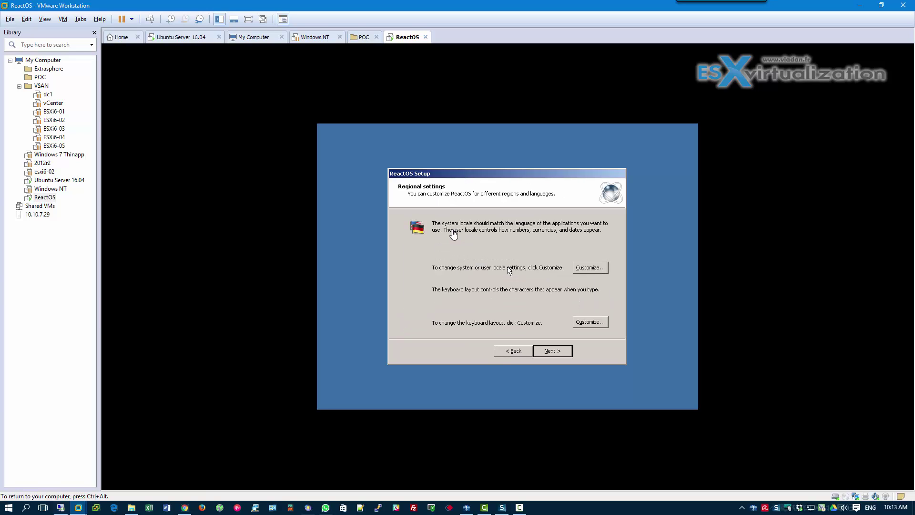
key("Return")
key("Return")
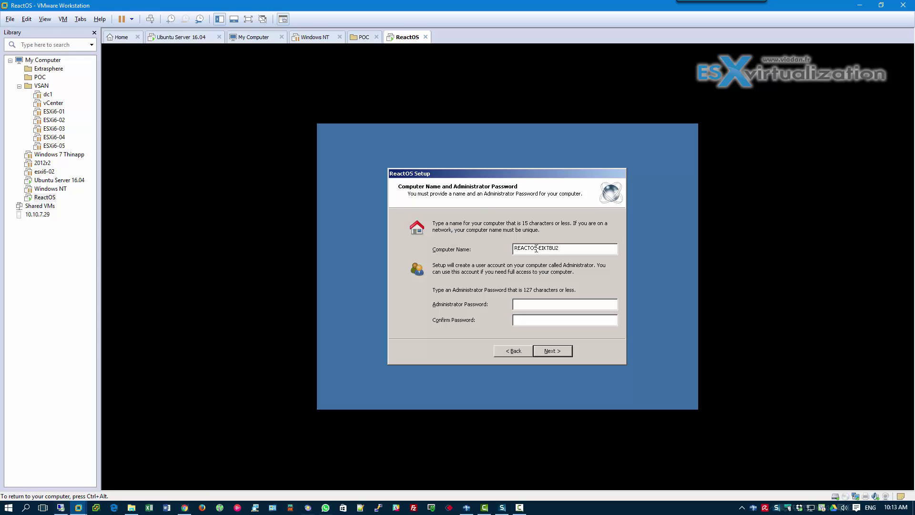
left_click_drag(537, 248, 583, 247)
key("BackSpace")
key("Tab")
key("Num_Lock")
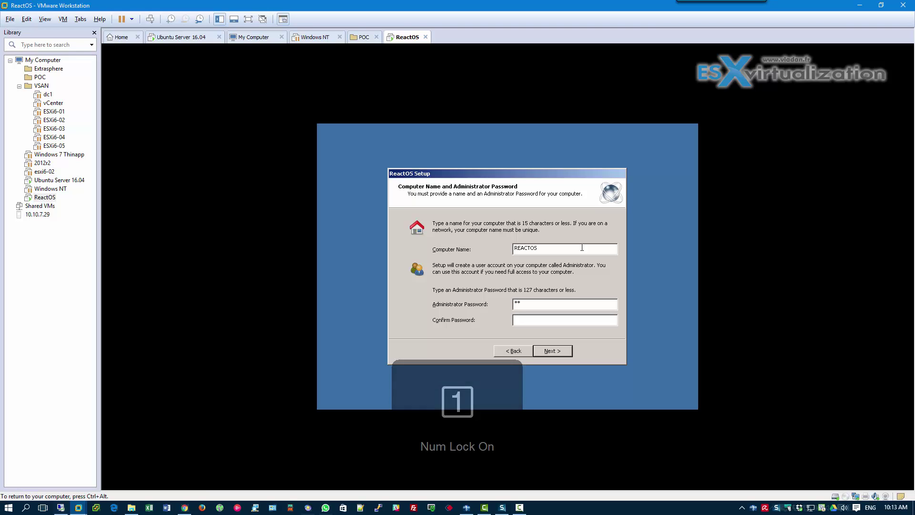
type("****")
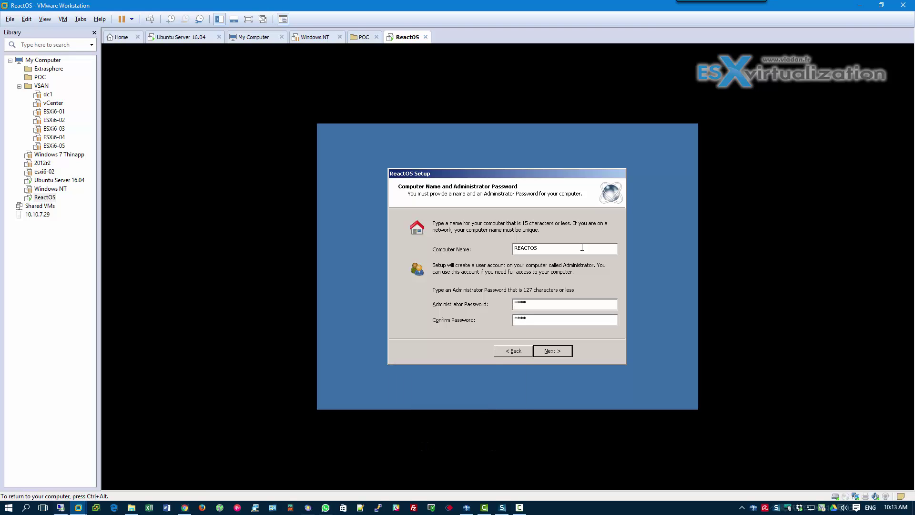
key("Return")
key("Return")
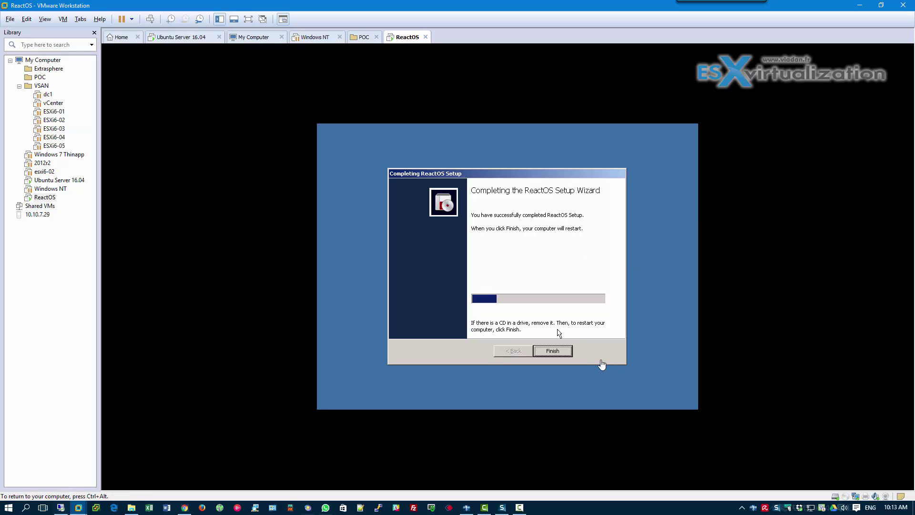
Finish setup, boot into ReactOS, and cancel the system and audio New Hardware Wizards
left_click(558, 351)
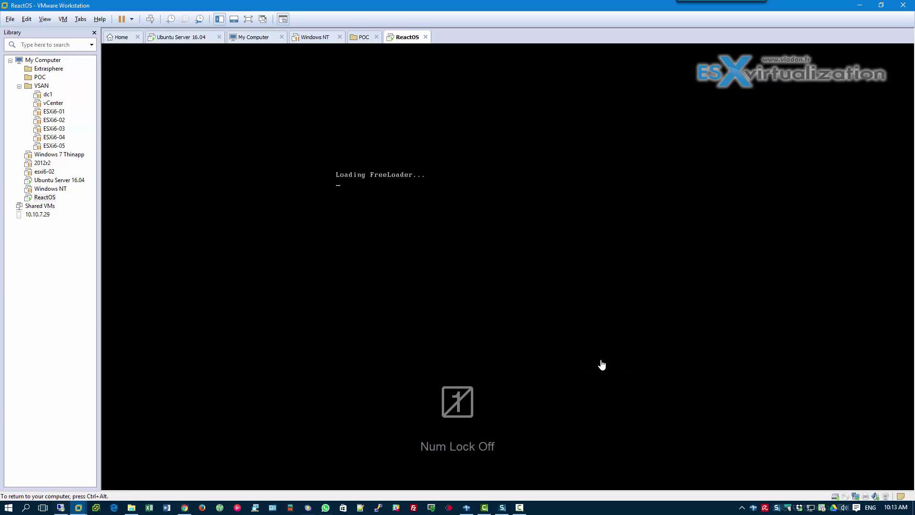
key("Return")
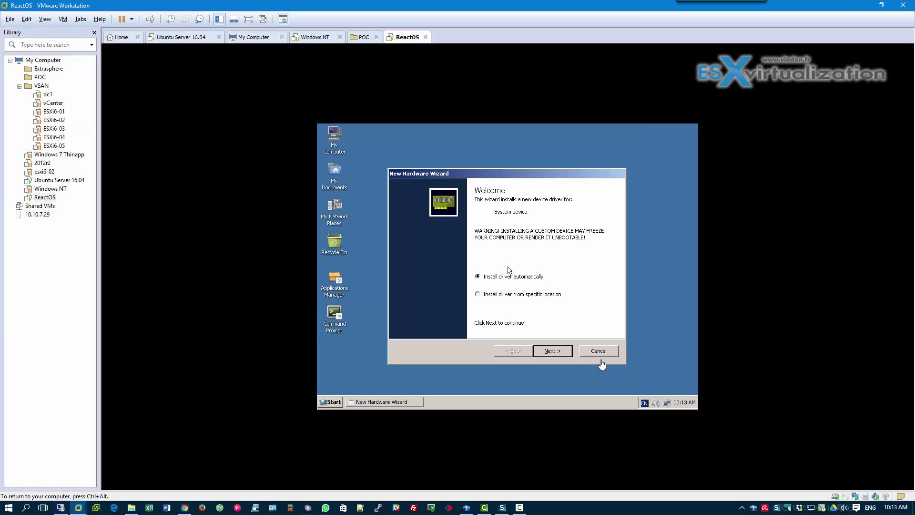
left_click(601, 359)
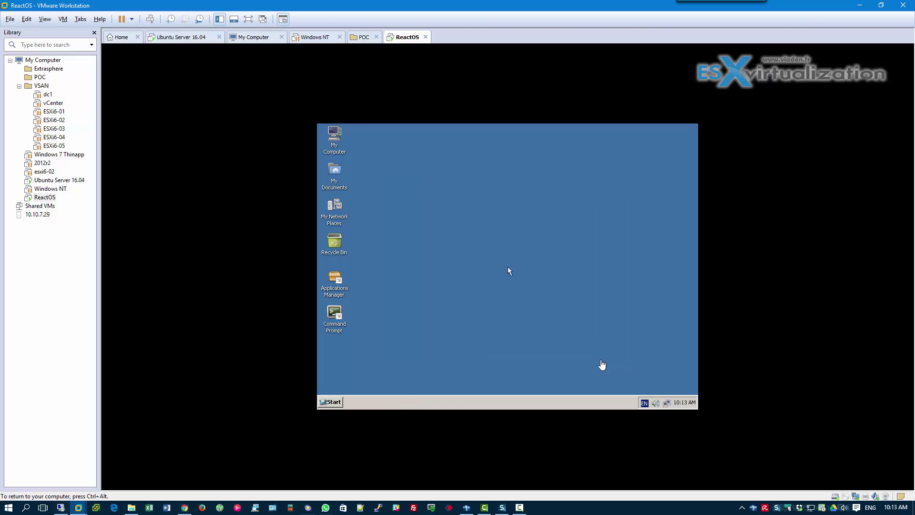
left_click(601, 358)
Open Applications Manager maximized and install Mozilla Firefox 45 from Internet & Network
double_click(336, 286)
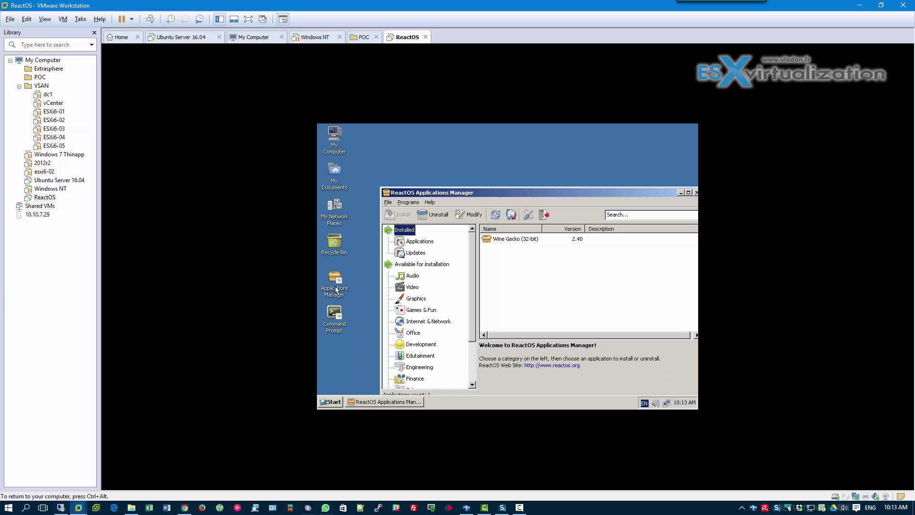
double_click(411, 193)
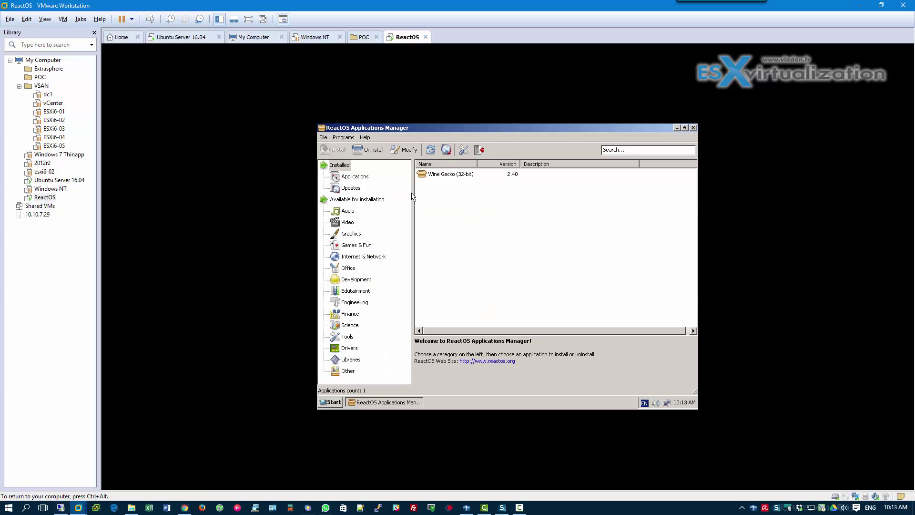
left_click(371, 257)
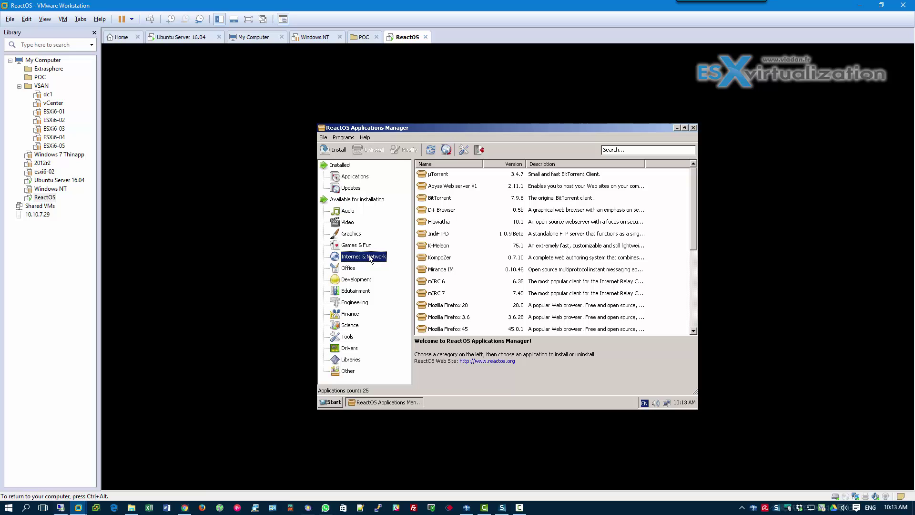
scroll(474, 258, "down", 3)
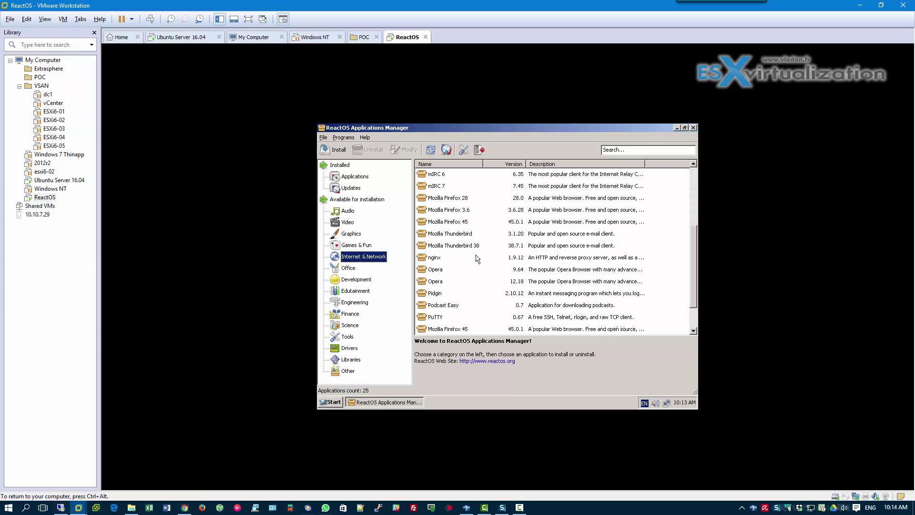
double_click(461, 222)
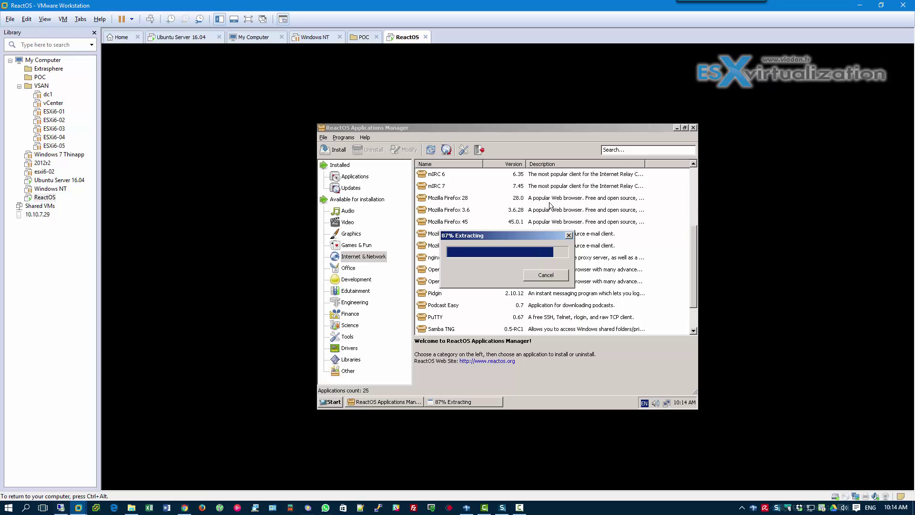
Complete the Firefox standard setup and launch it without importing any settings
left_click(563, 346)
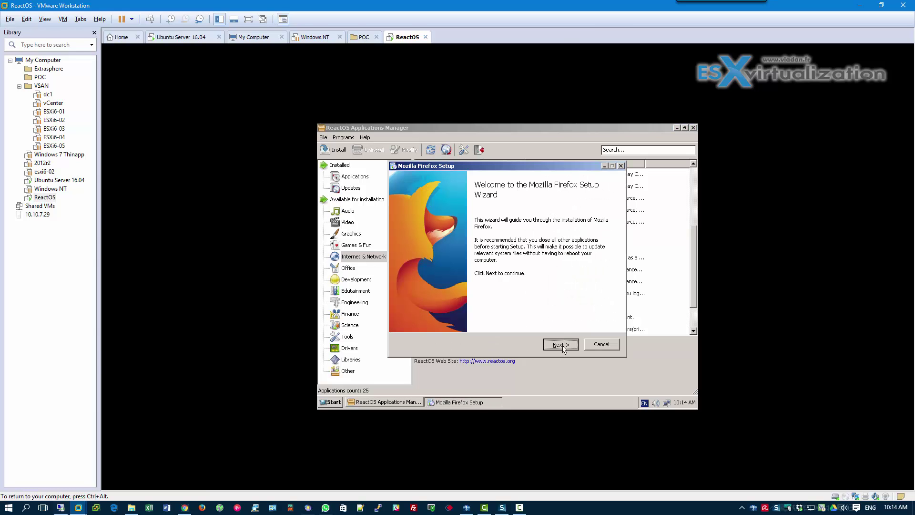
left_click(560, 345)
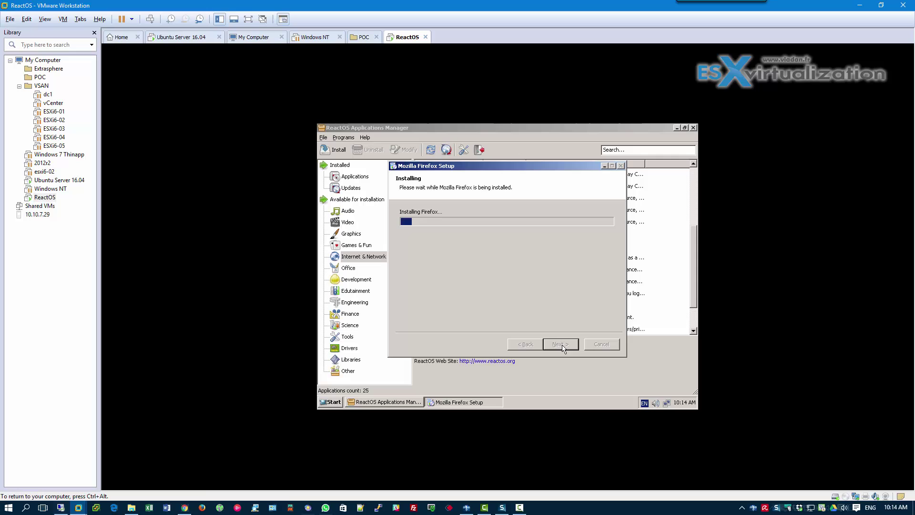
left_click(563, 346)
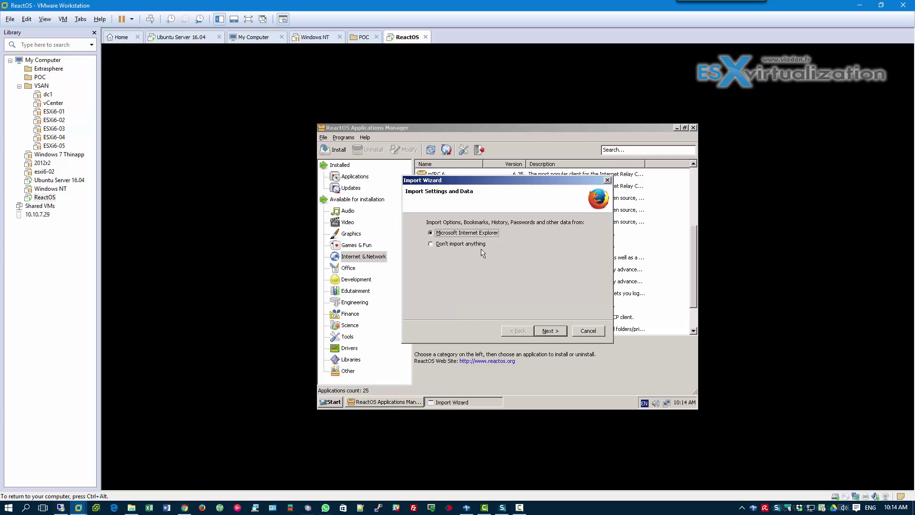
left_click(482, 244)
left_click(553, 331)
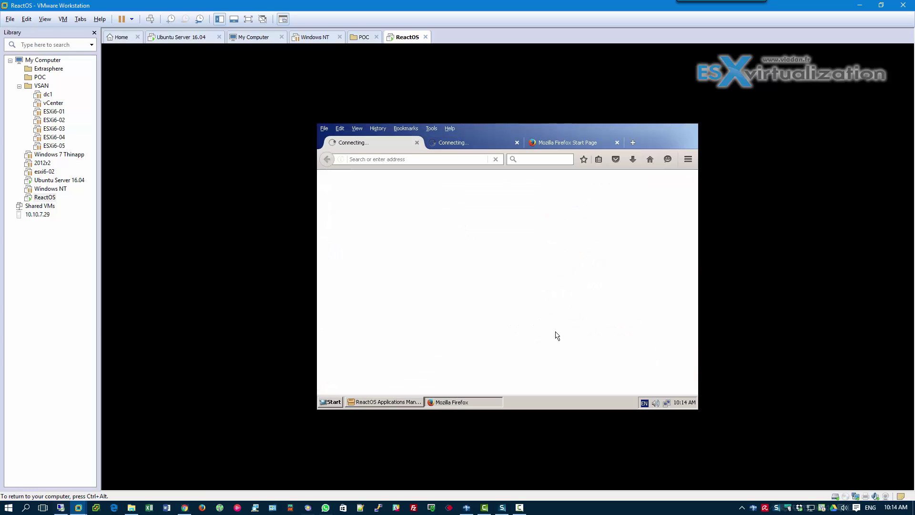
Close the Firefox start page tab and load google.com in the remaining tab
left_click(617, 142)
left_click(521, 146)
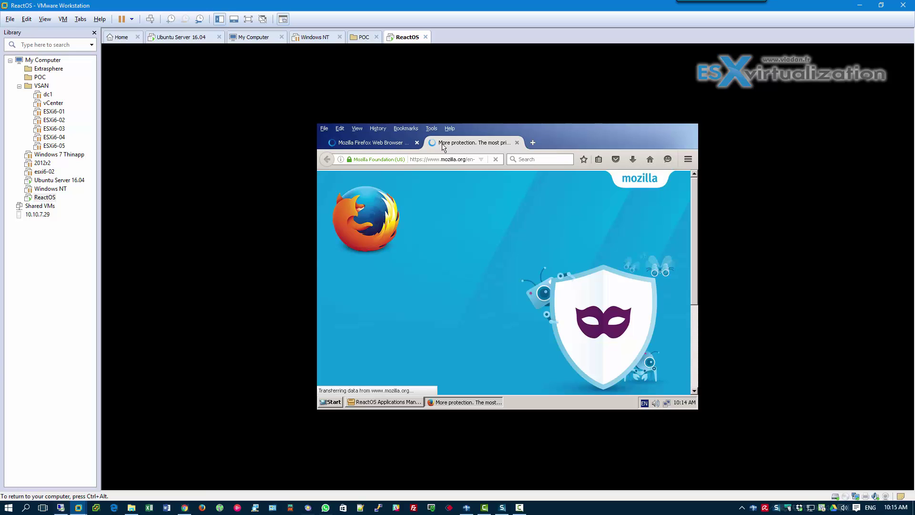
left_click(425, 159)
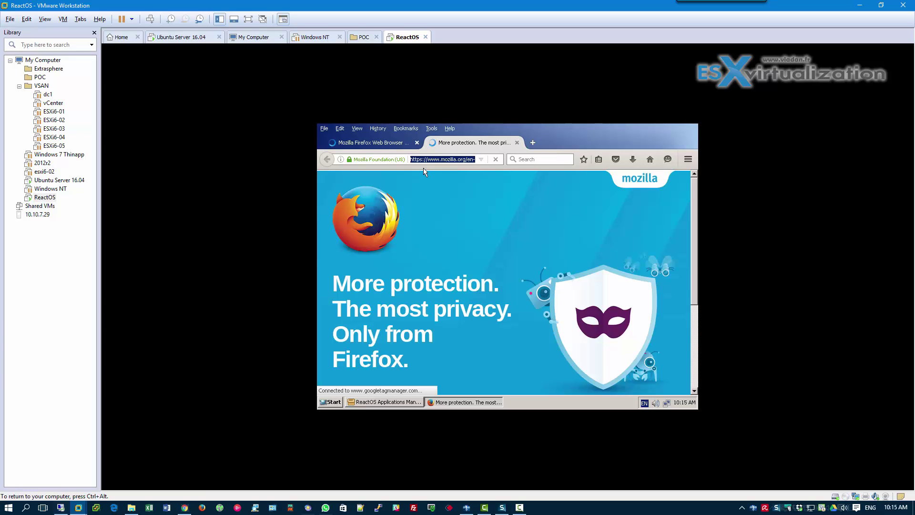
type("google.co")
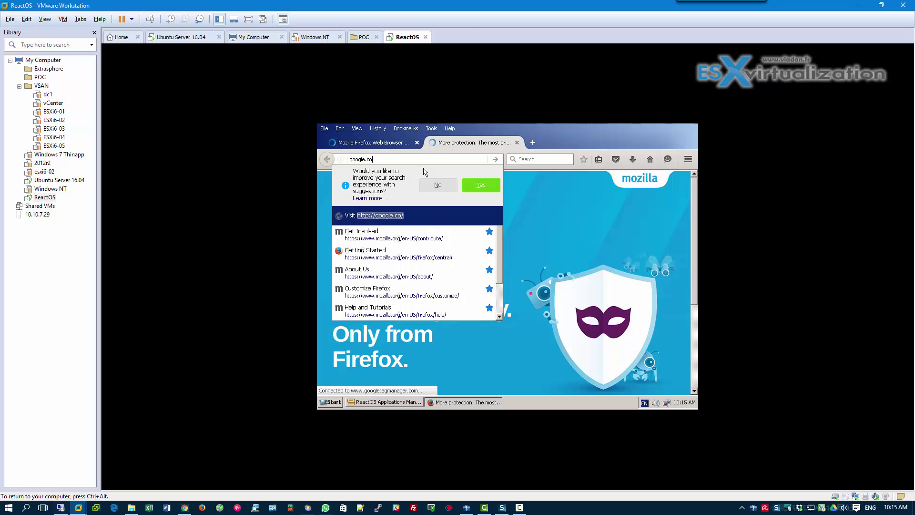
type("m")
key("Return")
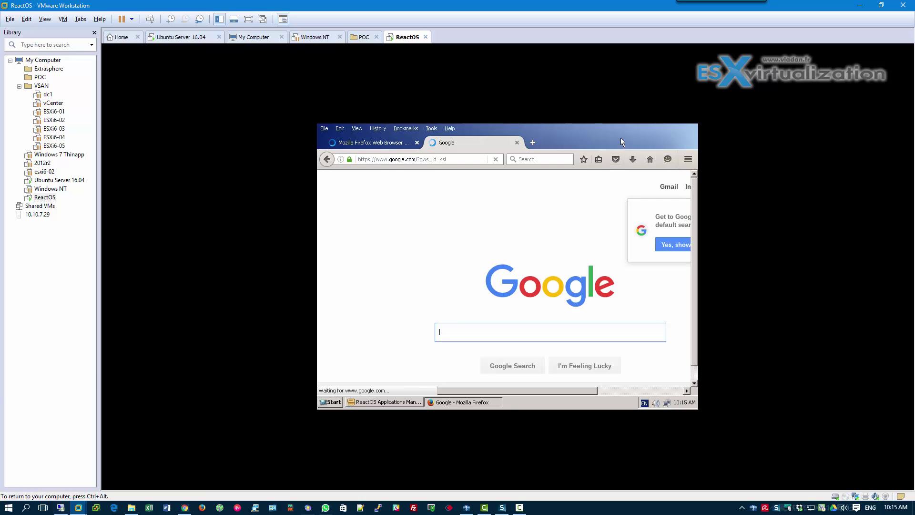
left_click(325, 129)
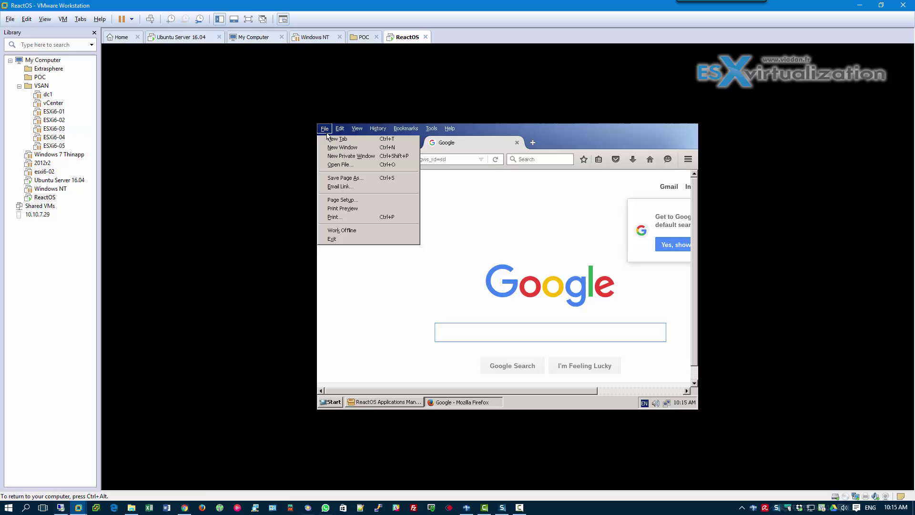
Quit Firefox, close Applications Manager, and choose the Angelus_02_ROSWP_4-3_1024x768 wallpaper
left_click(332, 240)
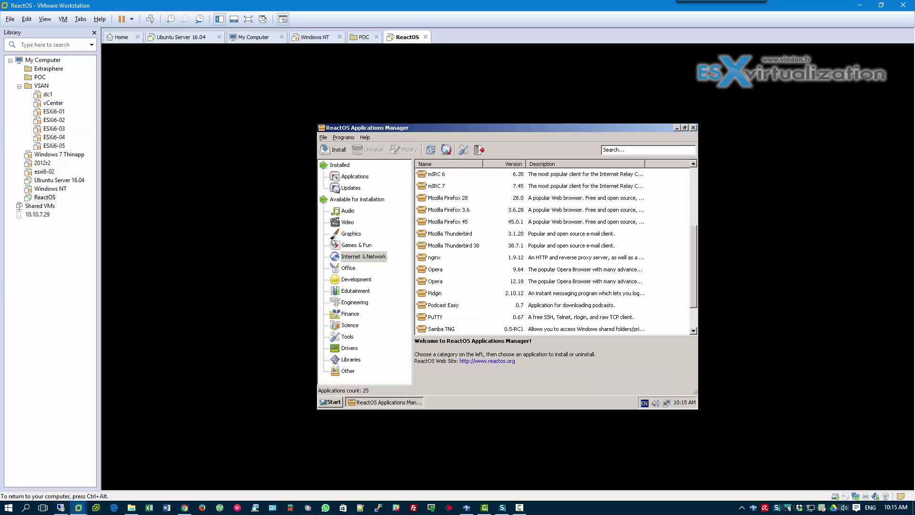
left_click(694, 128)
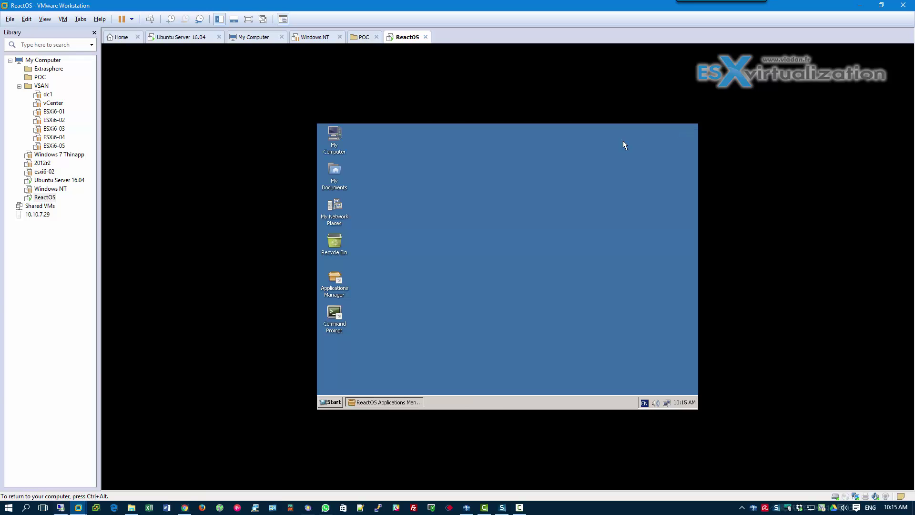
right_click(551, 164)
left_click(564, 229)
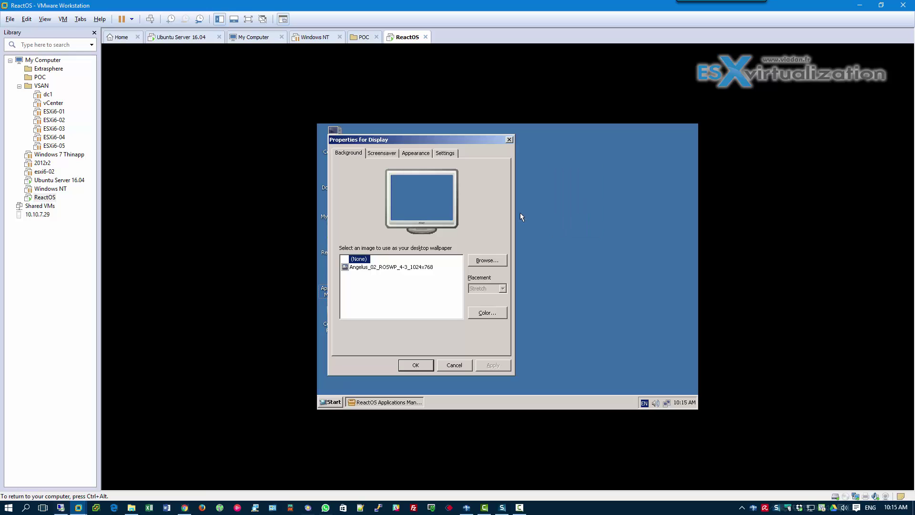
left_click(376, 267)
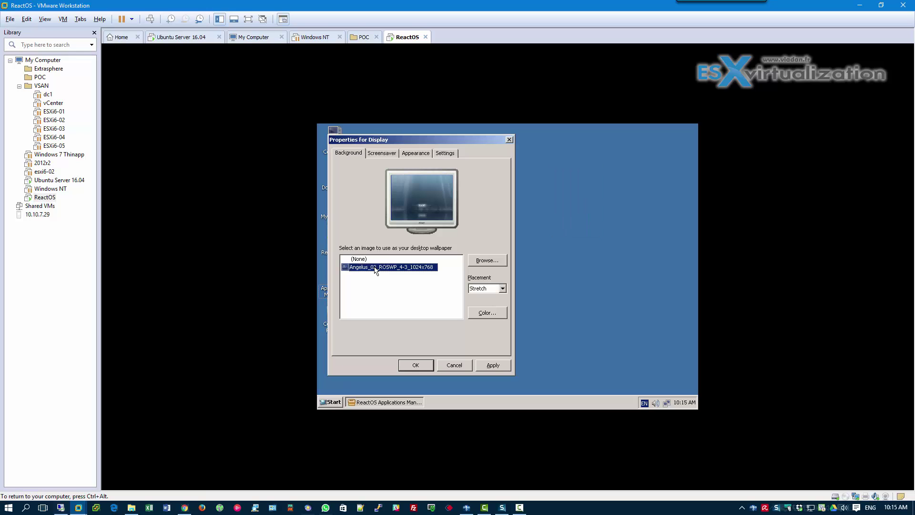
Raise the screen resolution to 1152x864 and apply the display changes
left_click(416, 154)
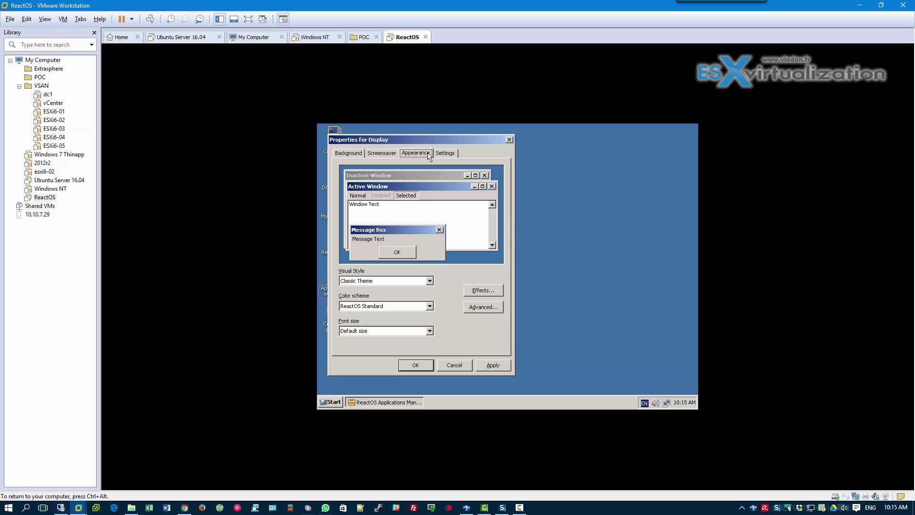
left_click(439, 153)
left_click(367, 281)
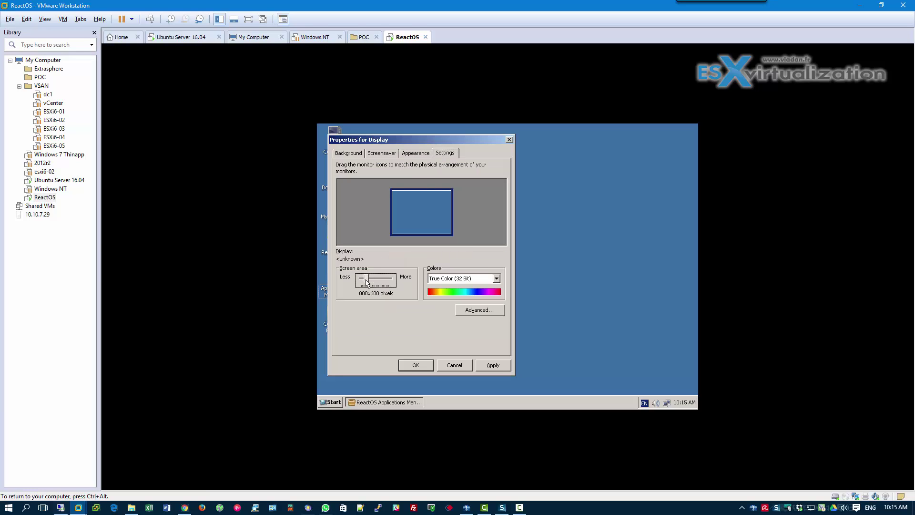
left_click_drag(367, 283, 371, 283)
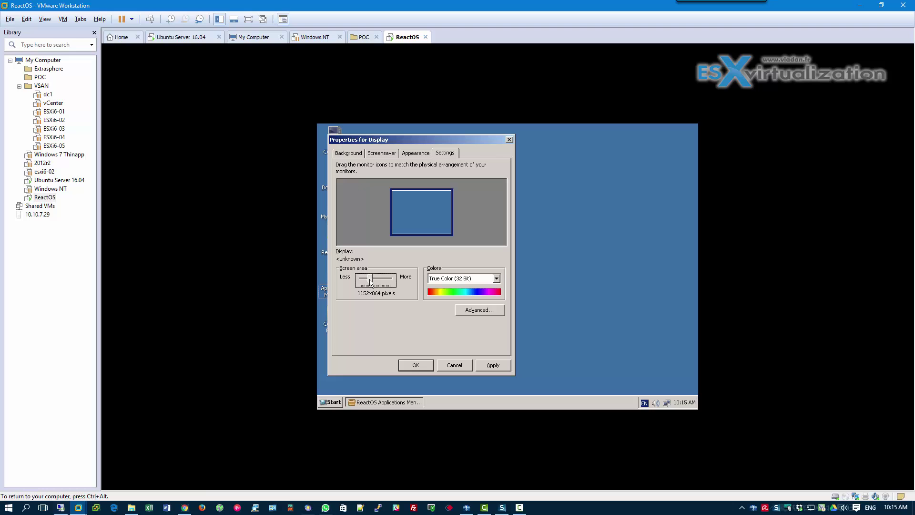
left_click(491, 367)
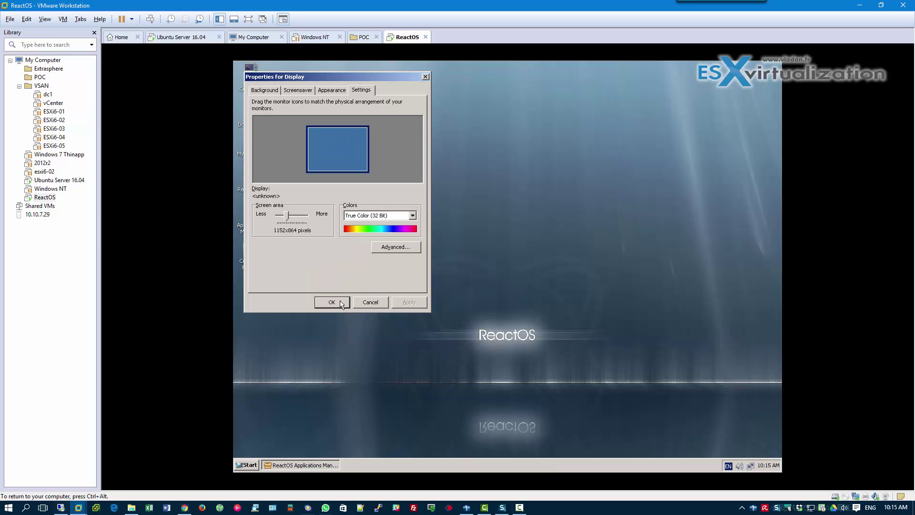